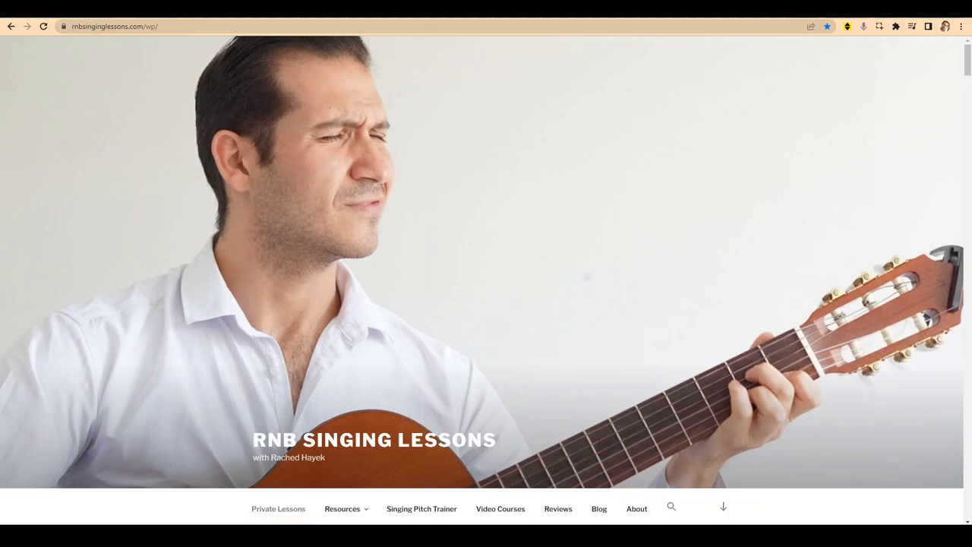
Open Mixed Female Artists from the Resources > All Skills On One Page menu
scroll(453, 242, "down", 3)
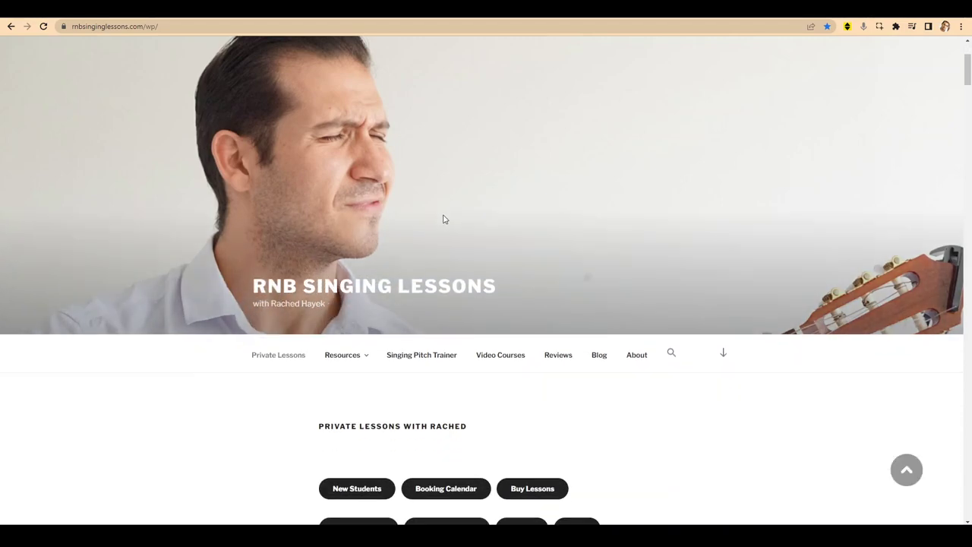
scroll(401, 229, "down", 2)
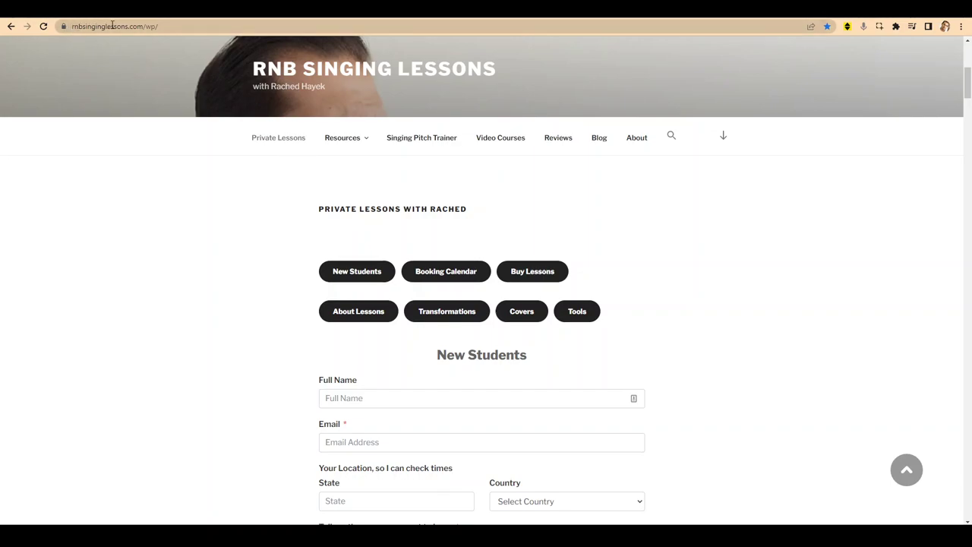
mouse_move(365, 141)
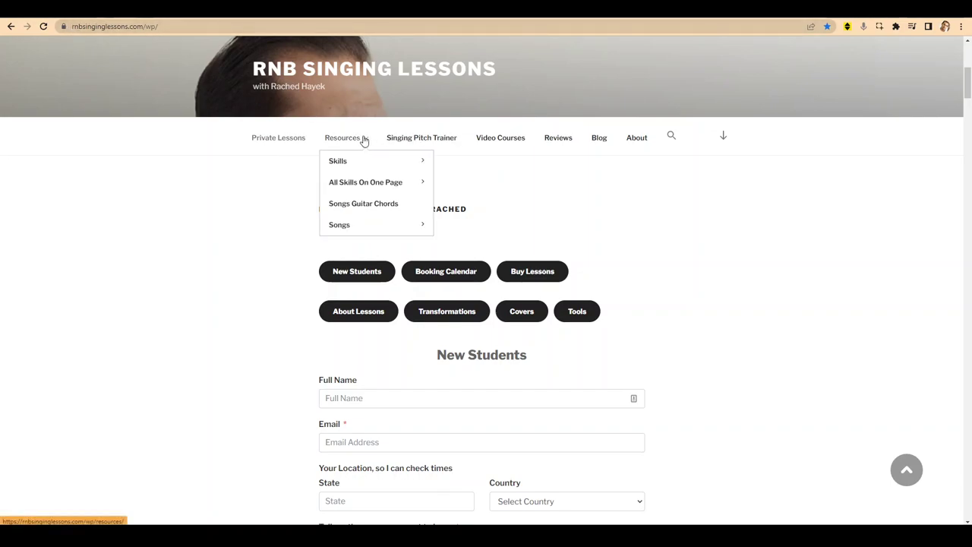
mouse_move(363, 186)
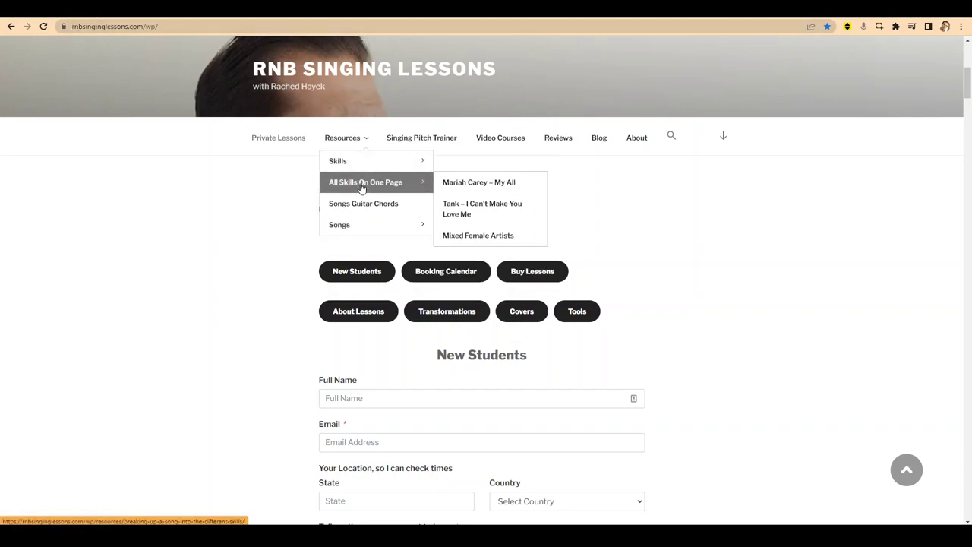
left_click(491, 238)
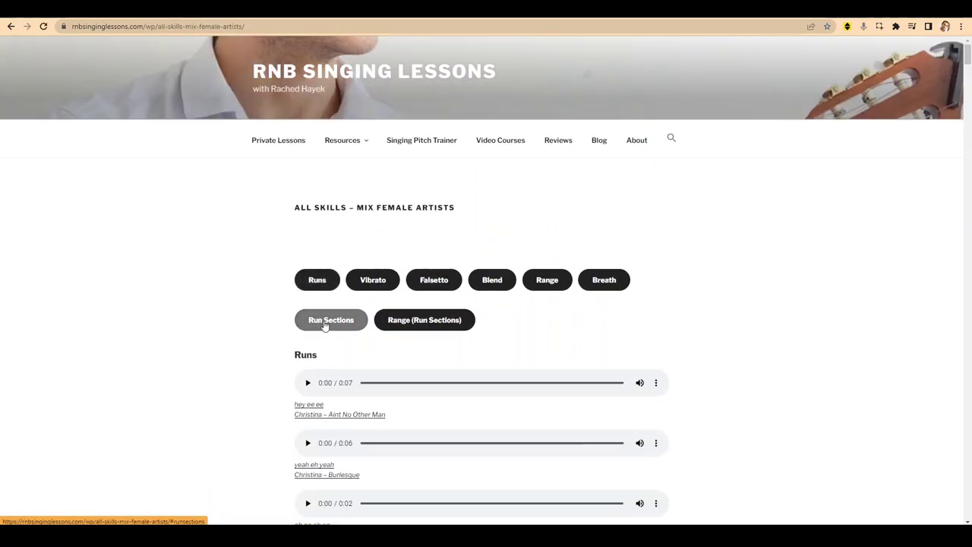
Play the Athena Cage – Nobody run clip, then replay it at 0.5 playback speed
left_click(321, 286)
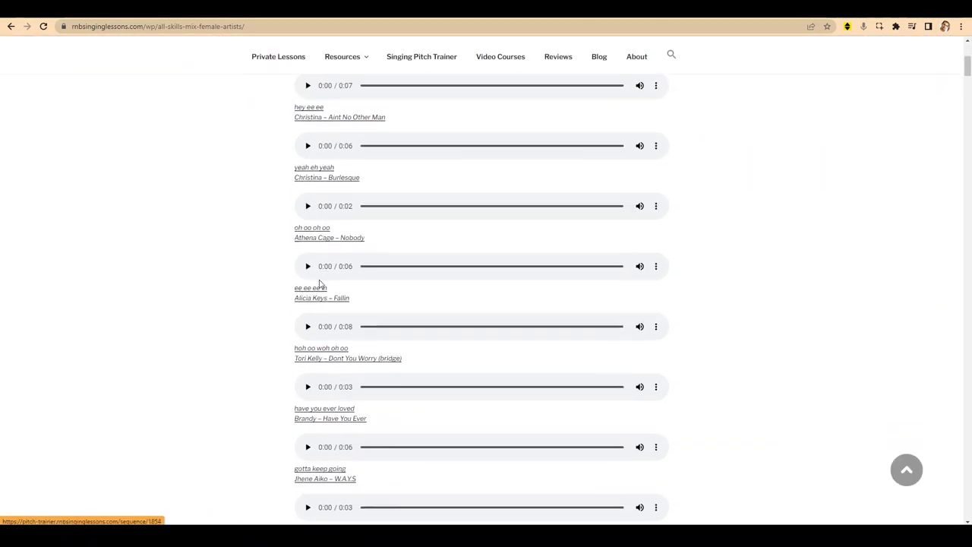
left_click(308, 189)
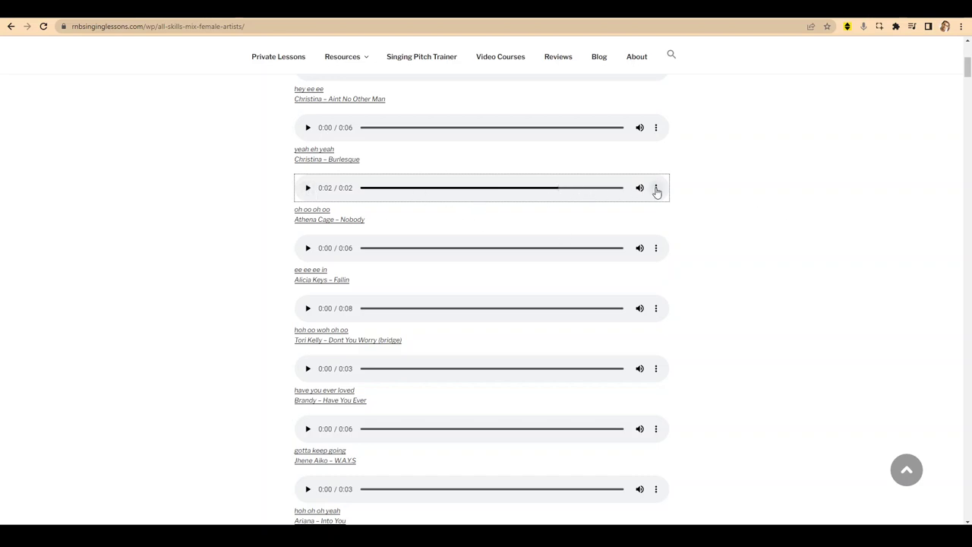
left_click(657, 187)
left_click(630, 188)
scroll(625, 150, "up", 3)
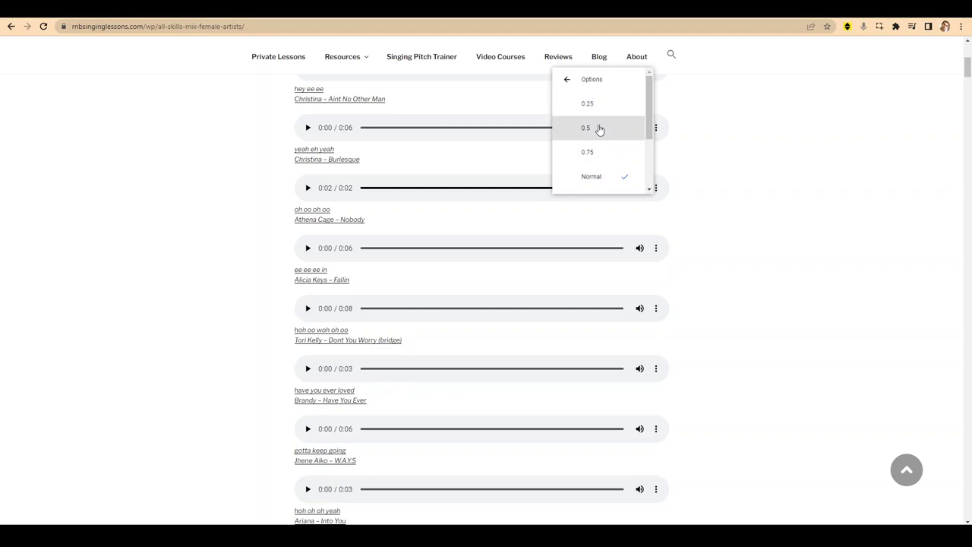
left_click(601, 129)
left_click(308, 189)
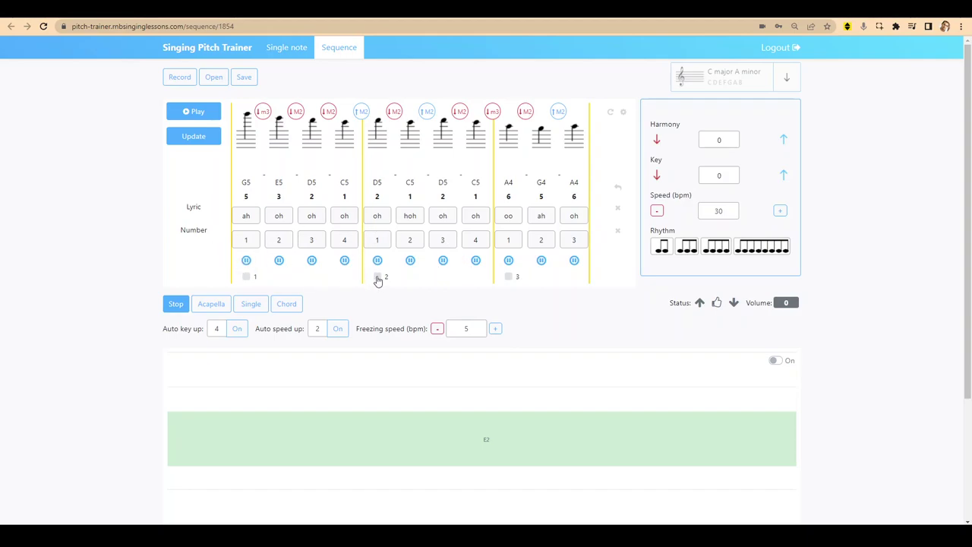
Play run section 2 alone with the eight-note rhythm, then stop
left_click(378, 277)
left_click(199, 113)
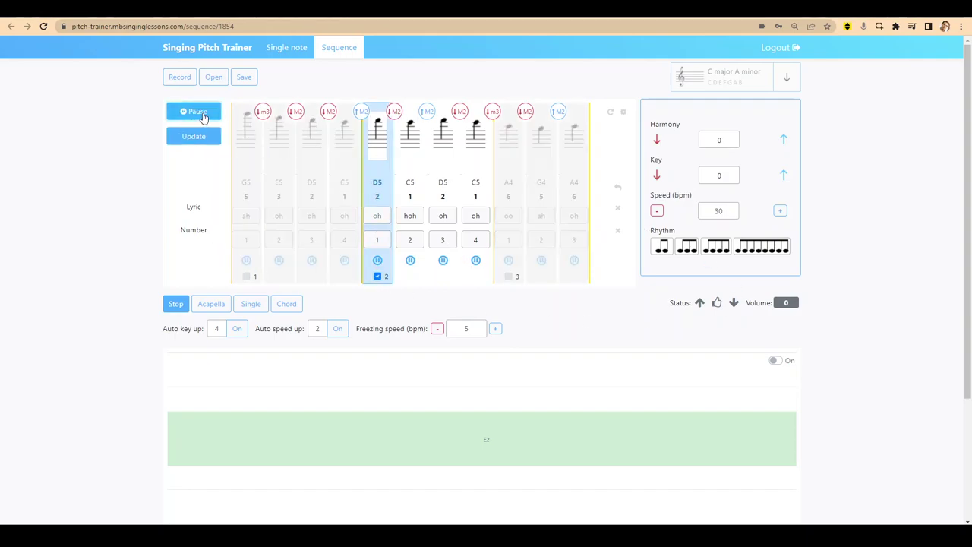
left_click(741, 251)
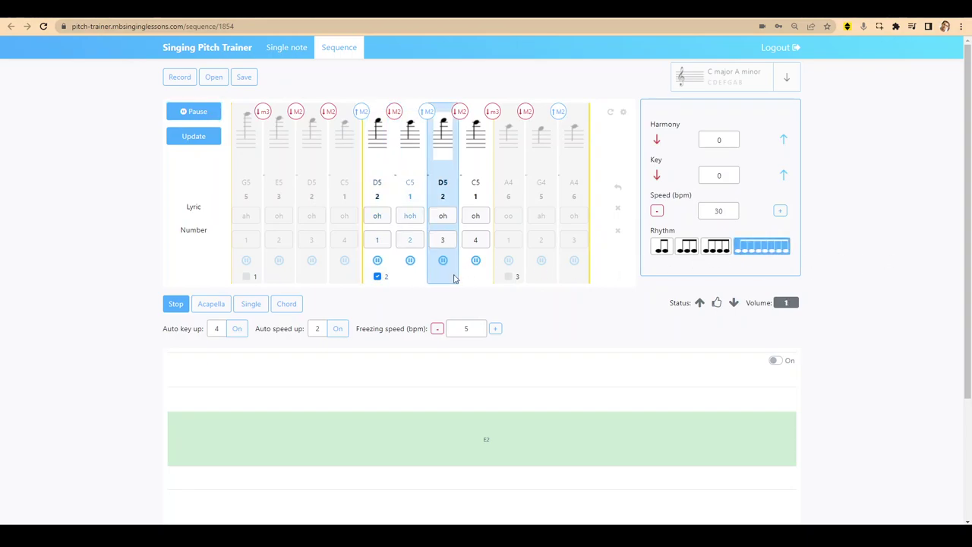
left_click(176, 306)
Play sections 1 and 2 together, leaving section 3 off, then stop
left_click(378, 276)
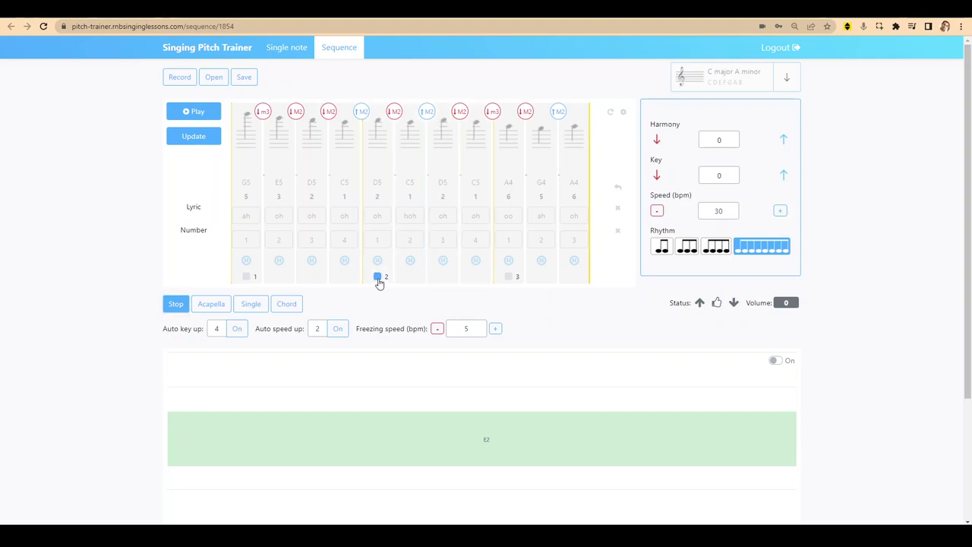
left_click(246, 277)
left_click(198, 115)
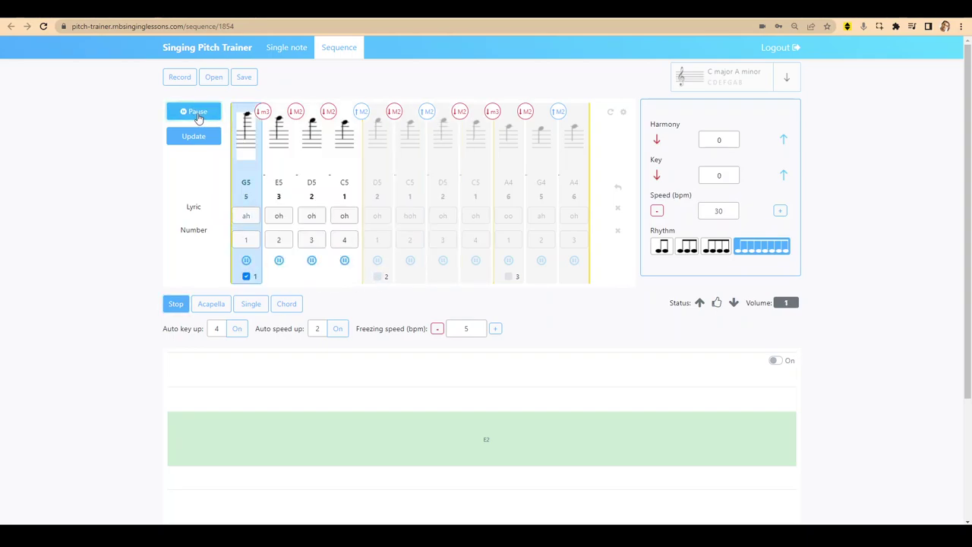
left_click(377, 277)
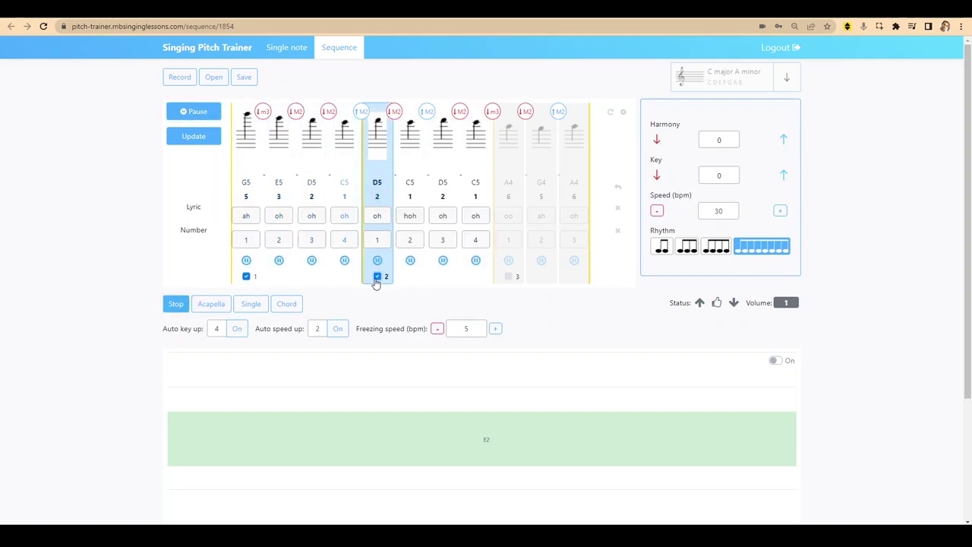
left_click(174, 306)
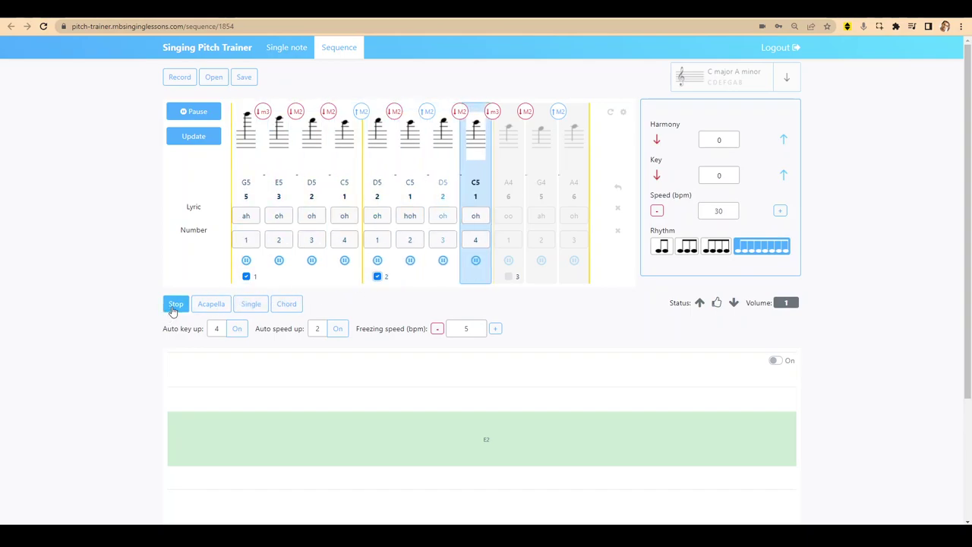
Raise the speed to 50 bpm, lower the key to -1, and raise harmony to +2
left_click(780, 213)
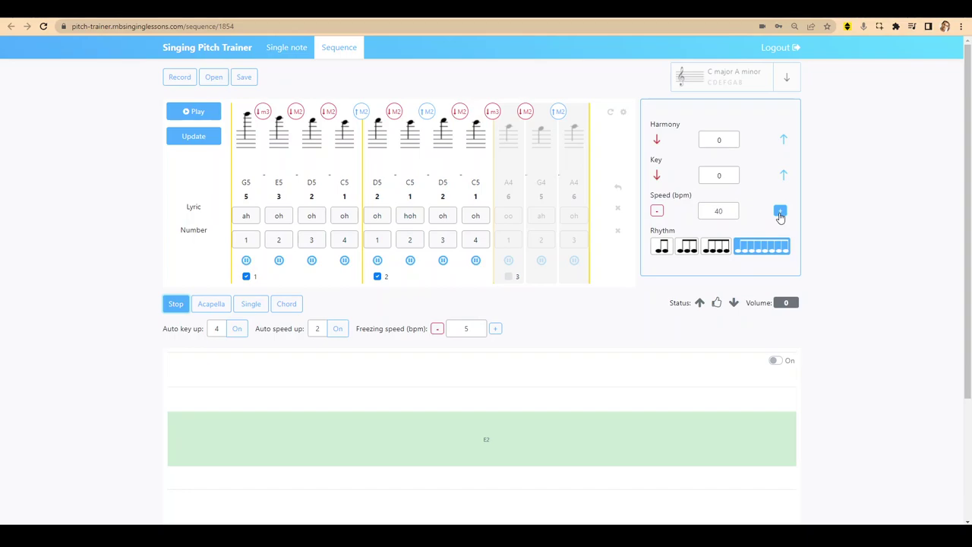
left_click(659, 178)
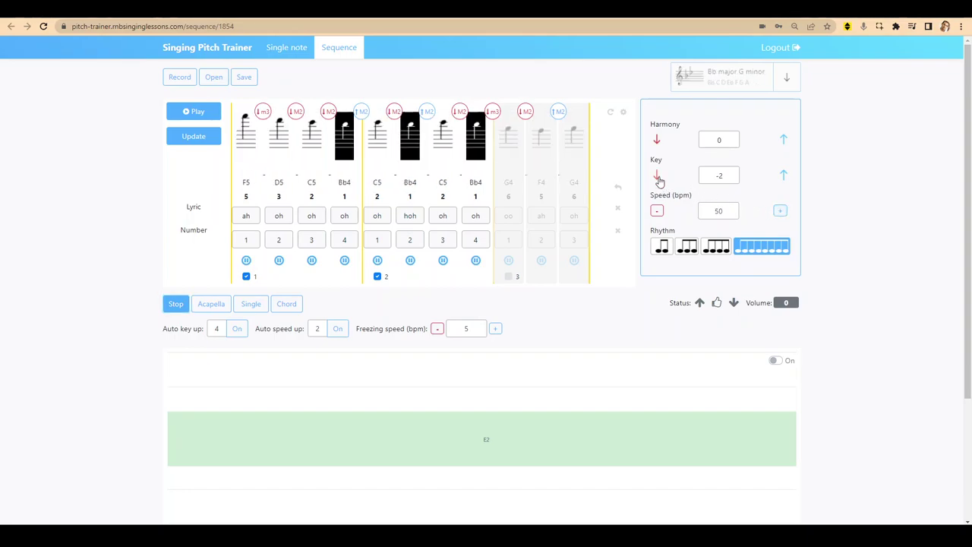
left_click(784, 140)
left_click(785, 142)
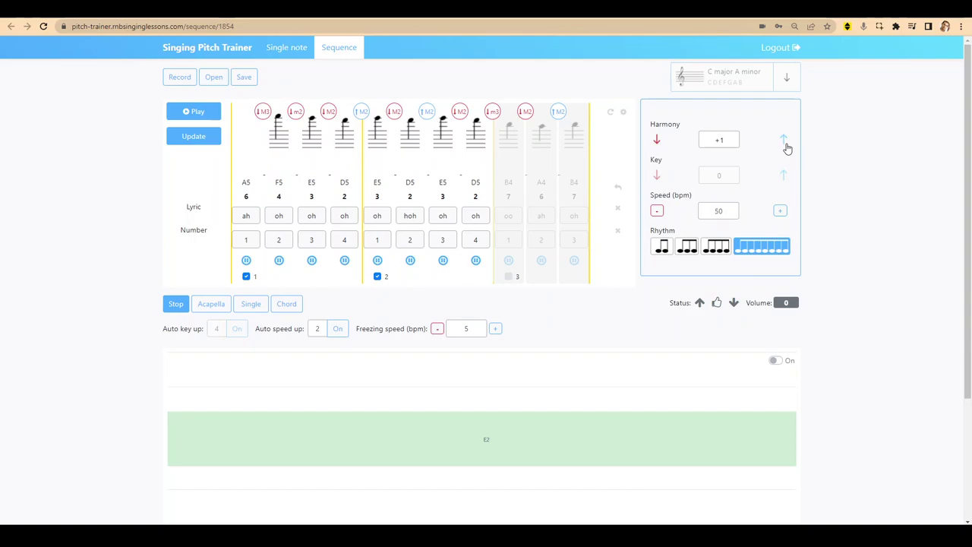
Step the harmony down to -2, up to +3, then back to 0
left_click(658, 141)
left_click(658, 141)
left_click(658, 141)
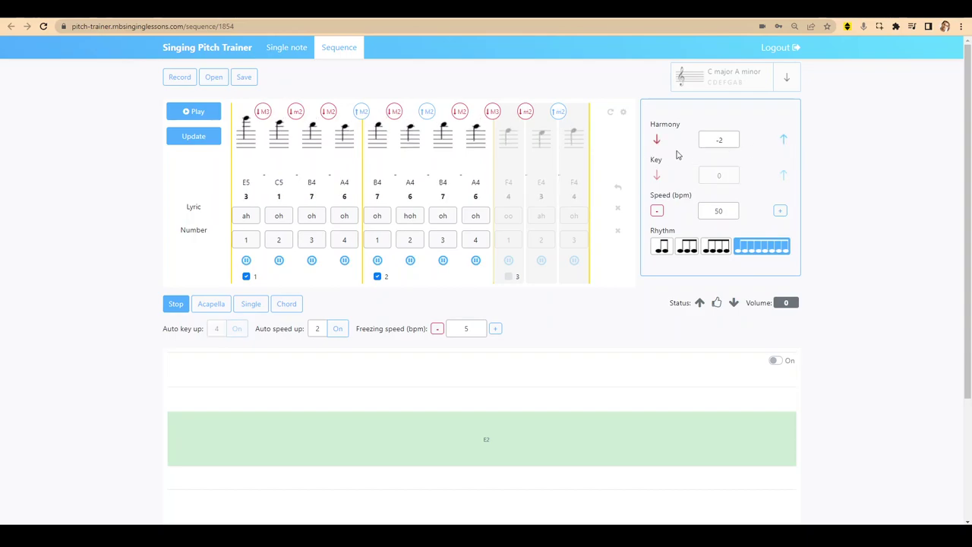
left_click(784, 139)
left_click(784, 140)
left_click(785, 140)
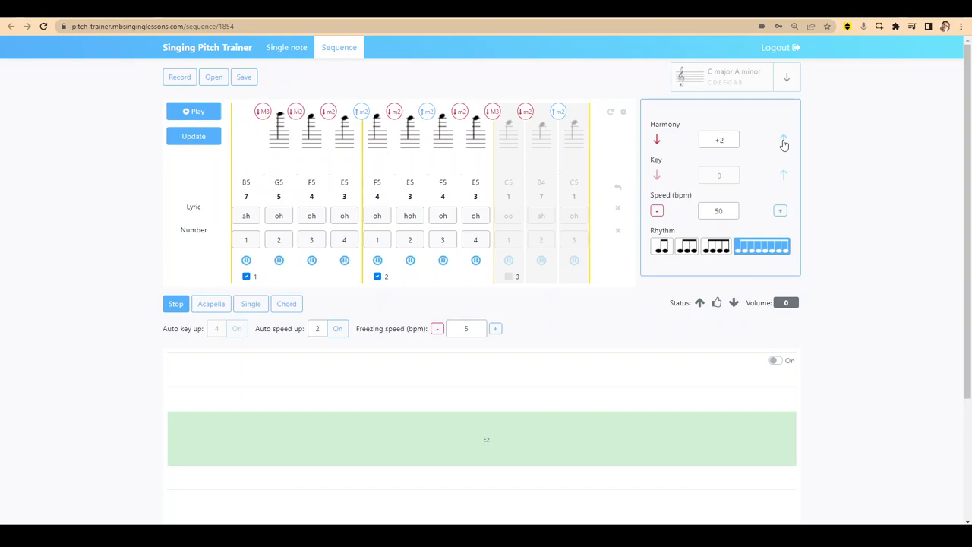
left_click(784, 140)
left_click(657, 141)
left_click(657, 141)
left_click(657, 141)
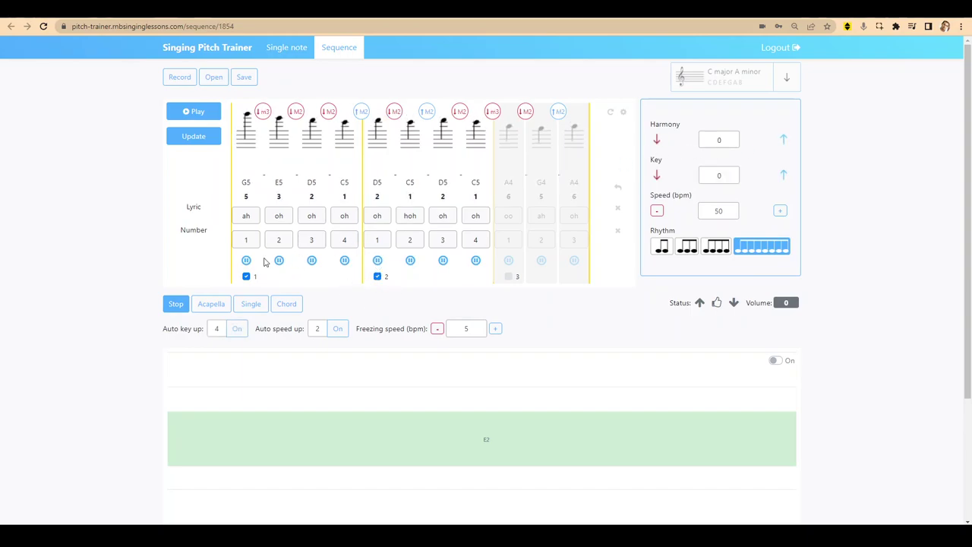
Enable only run section 3 (A4 G4 A4) and start playback
left_click(246, 276)
left_click(377, 277)
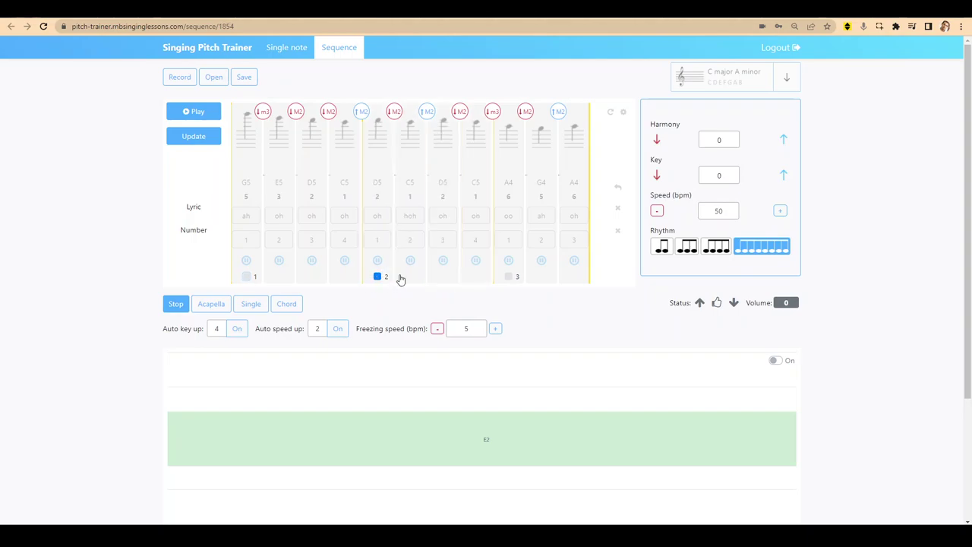
left_click(508, 277)
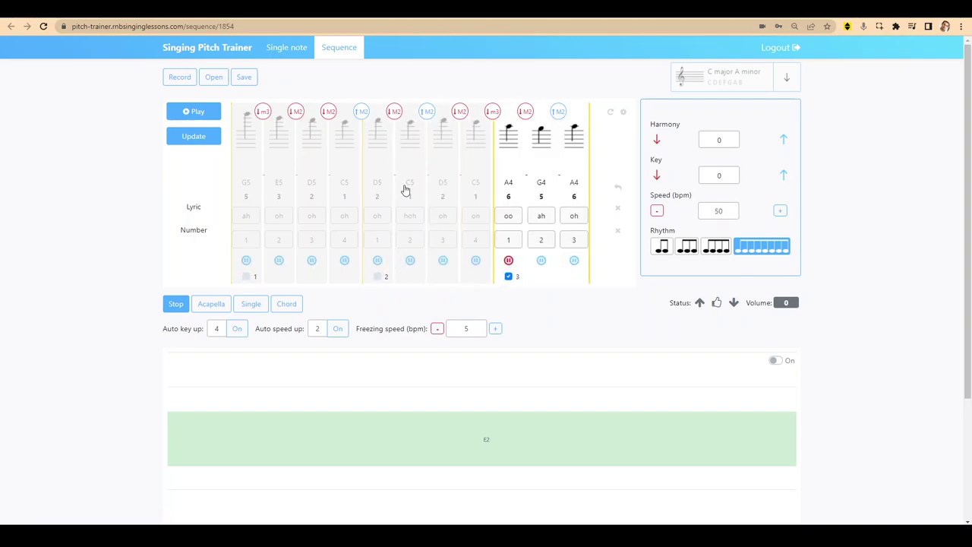
left_click(200, 113)
left_click(214, 114)
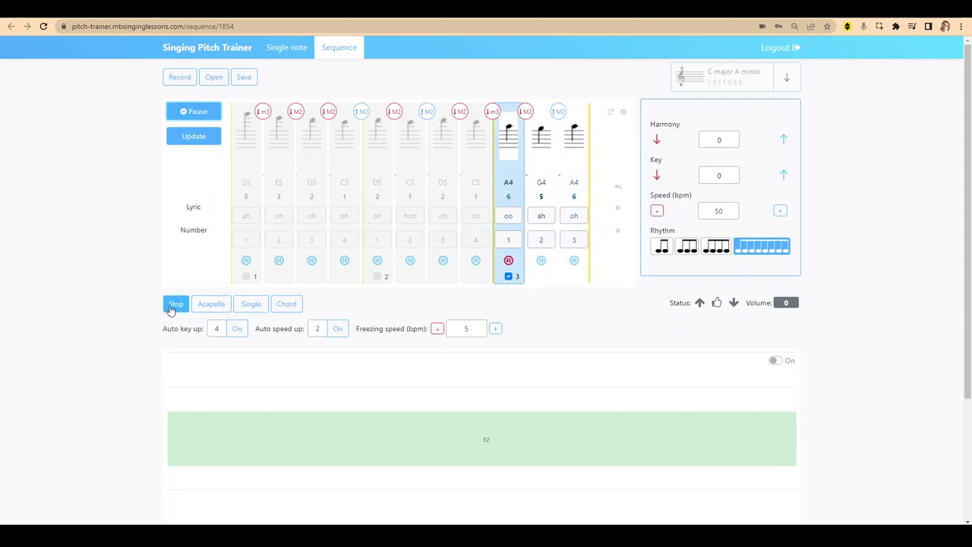
Switch to the triplet rhythm, raise freezing speed to 15 bpm, then stop
left_click(711, 251)
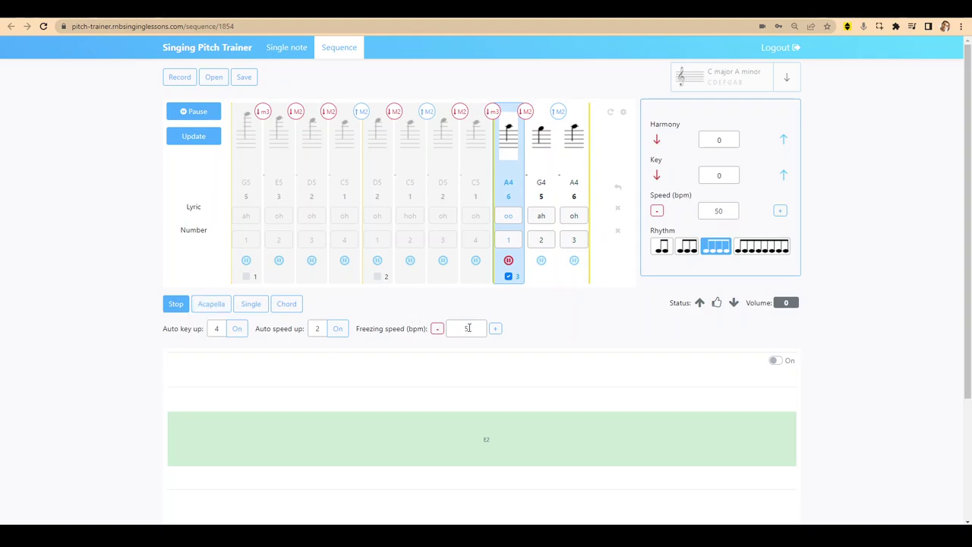
left_click(494, 329)
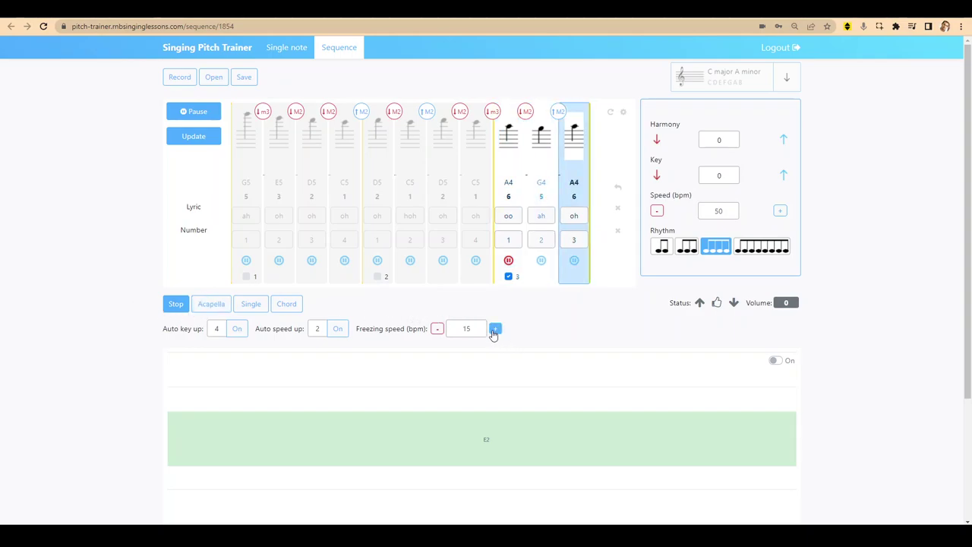
left_click(182, 309)
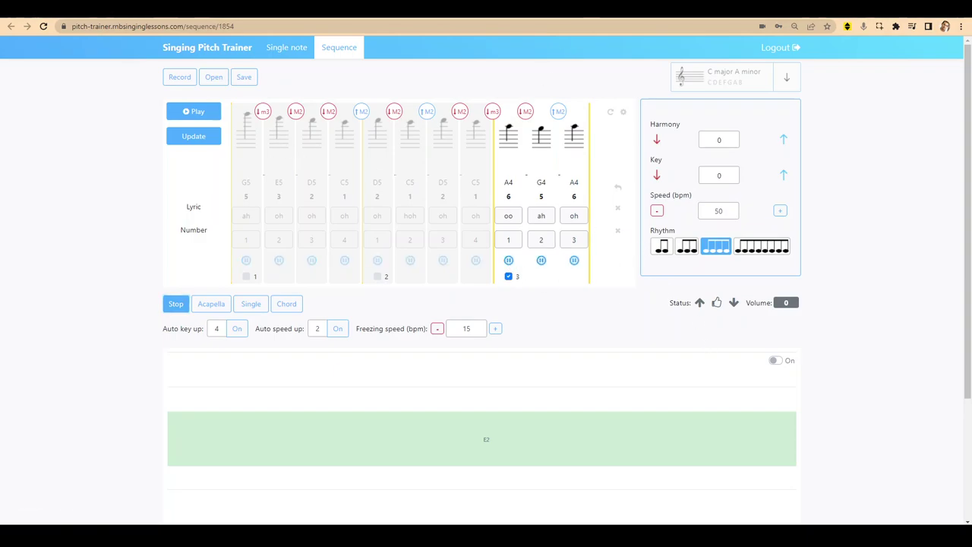
Return to the website and jump to the Run Sections clips
key("ctrl+Tab")
scroll(328, 219, "down", 1)
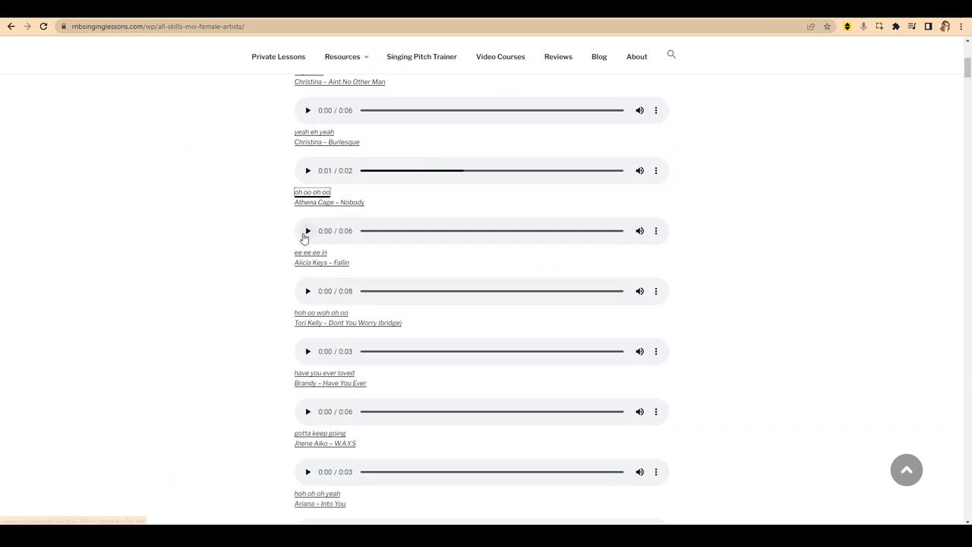
scroll(337, 253, "down", 1)
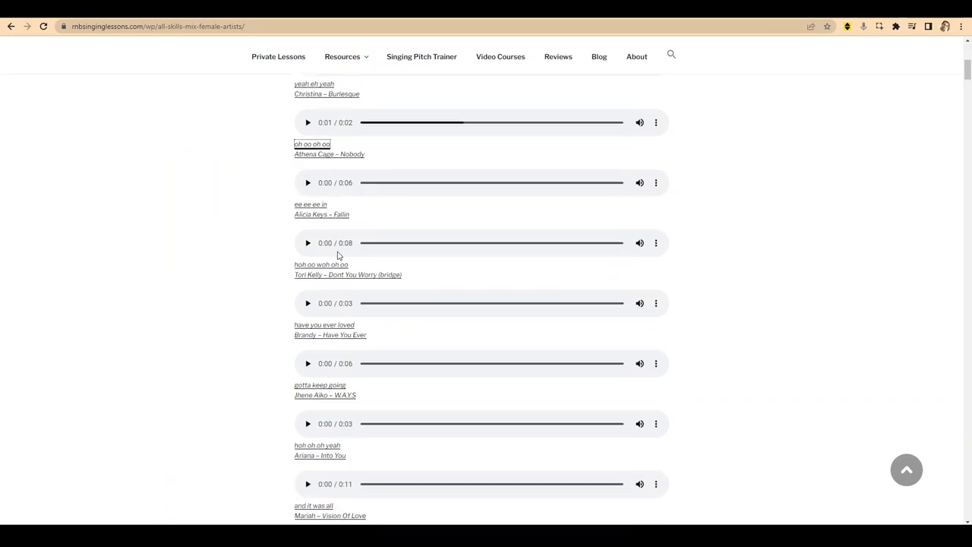
left_click(907, 469)
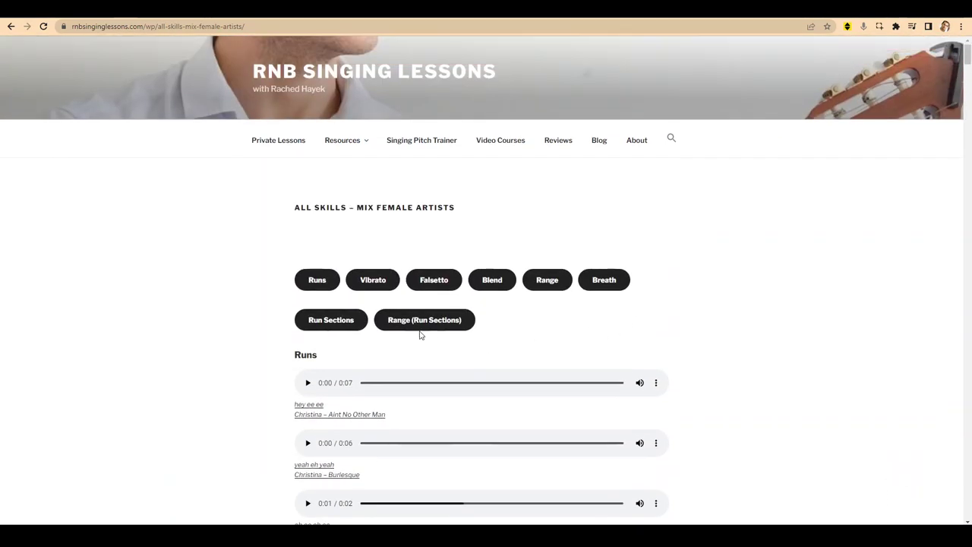
left_click(326, 320)
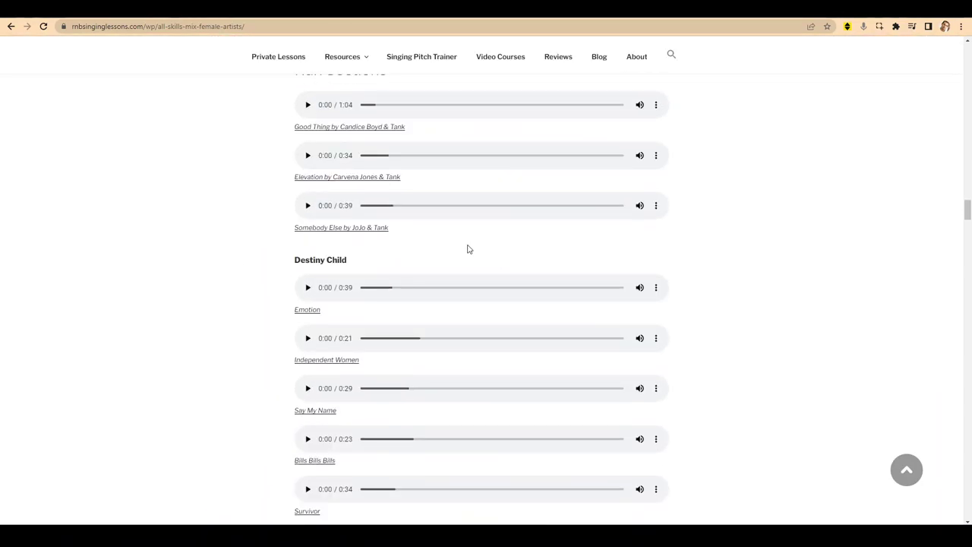
Set the volume of Destiny Child's Emotion clip and play it
scroll(464, 250, "down", 2)
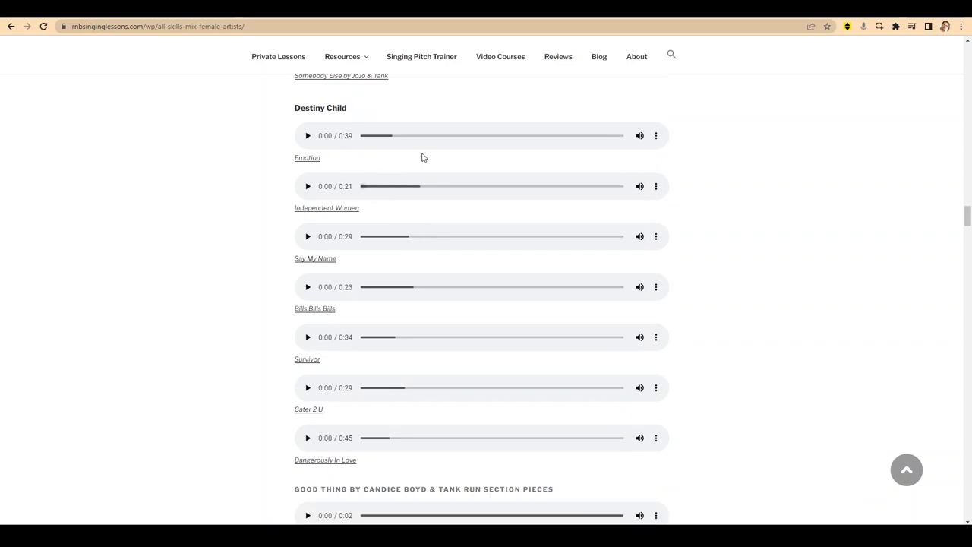
left_click(617, 141)
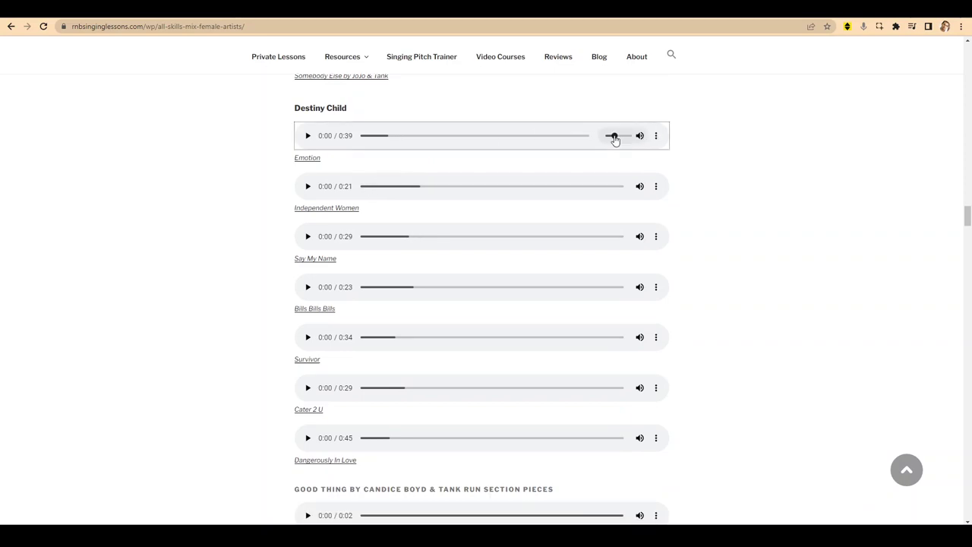
left_click(308, 136)
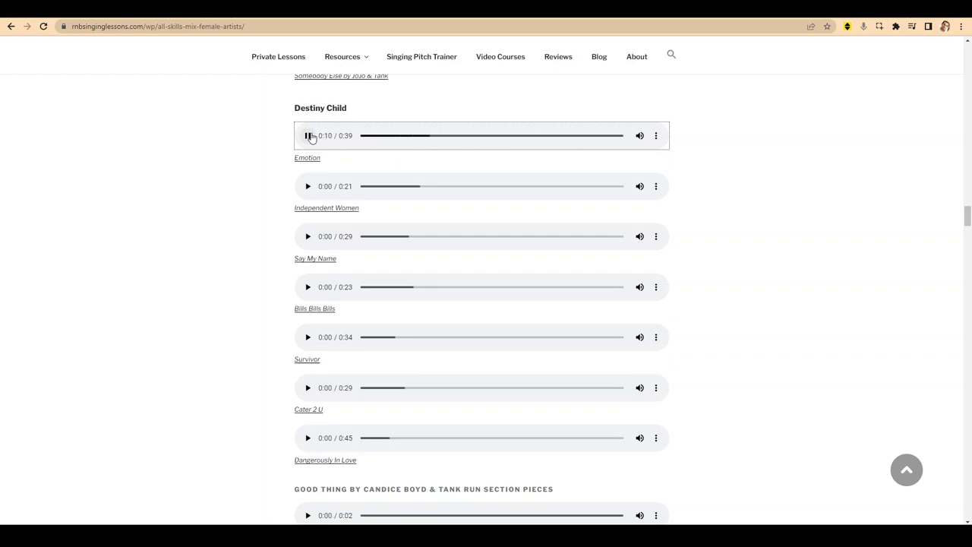
Pause Emotion at 0:10, then play and pause the 'all the things you are' clip
left_click(309, 136)
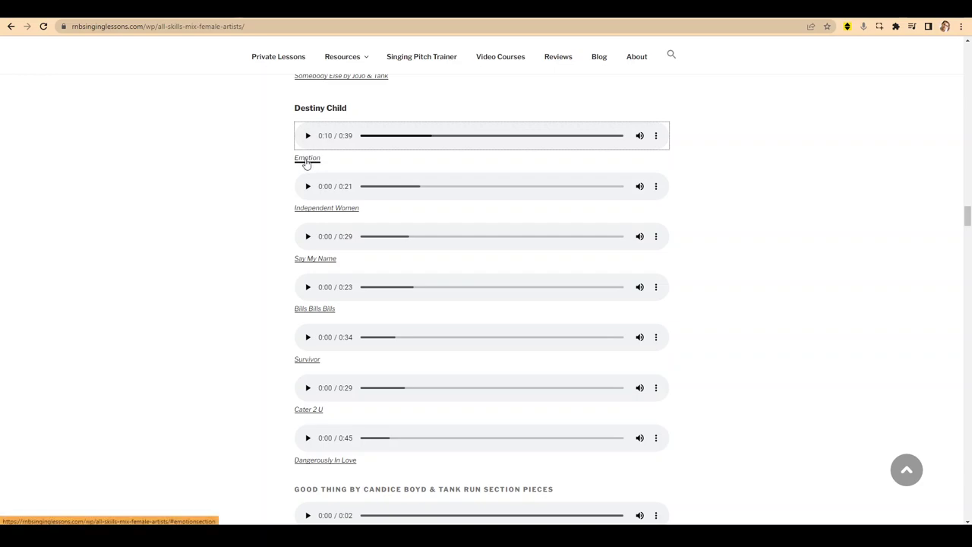
scroll(304, 167, "down", 10)
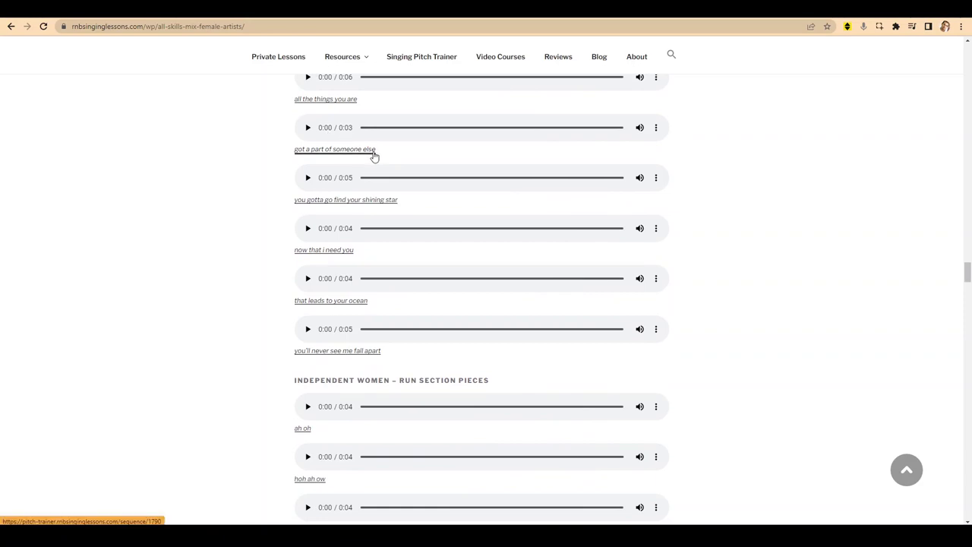
scroll(363, 175, "up", 1)
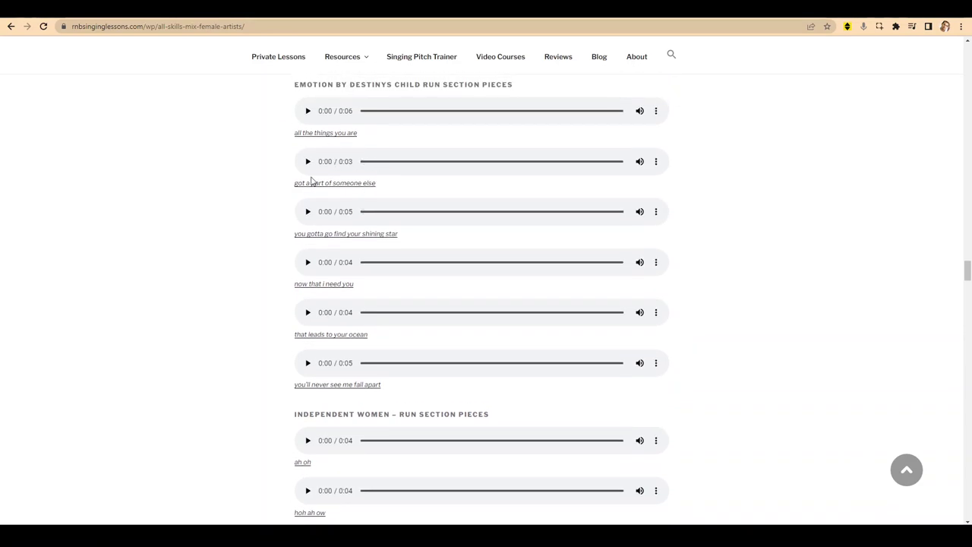
left_click(386, 161)
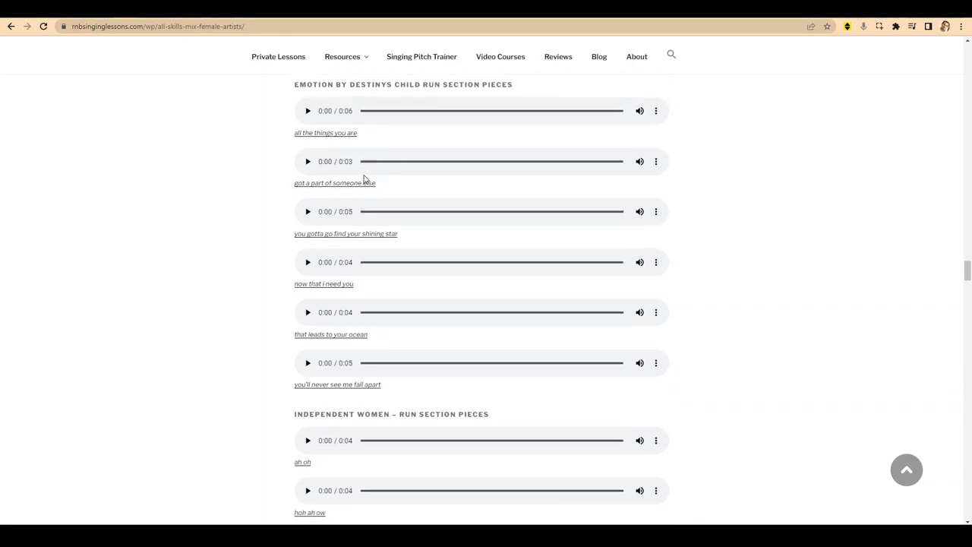
left_click(306, 112)
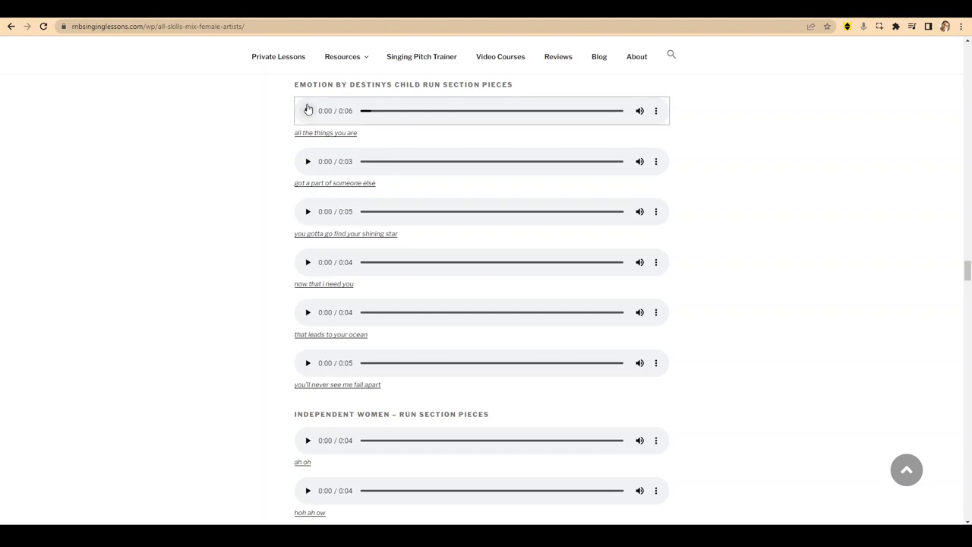
left_click(309, 112)
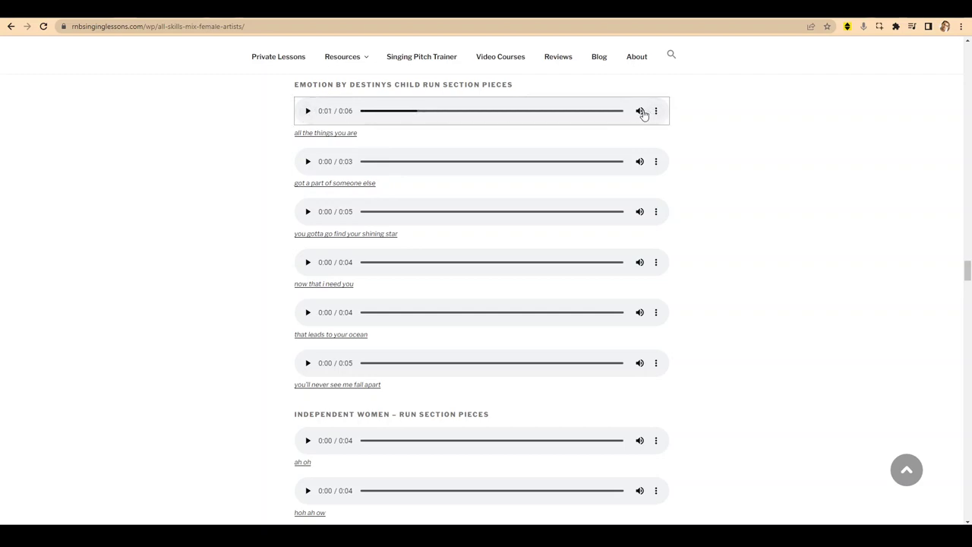
Show the clip's playback speed choices, then go to its 'all the things you are' pitch trainer sequence
scroll(650, 148, "up", 1)
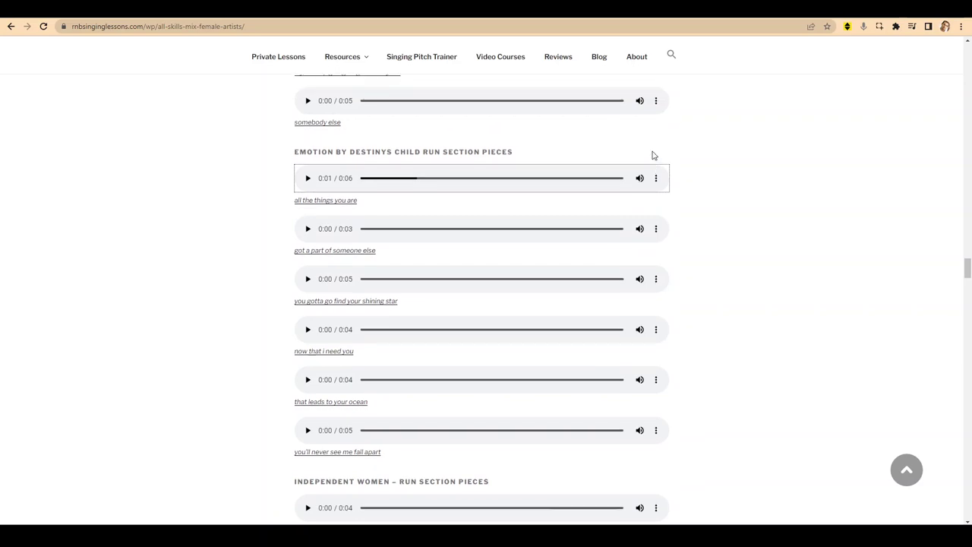
left_click(656, 179)
left_click(630, 181)
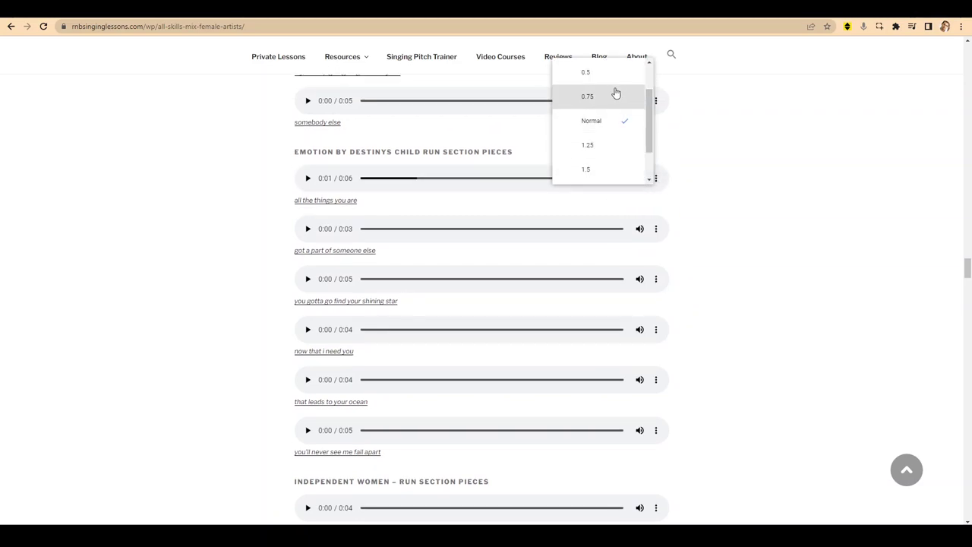
scroll(612, 95, "up", 1)
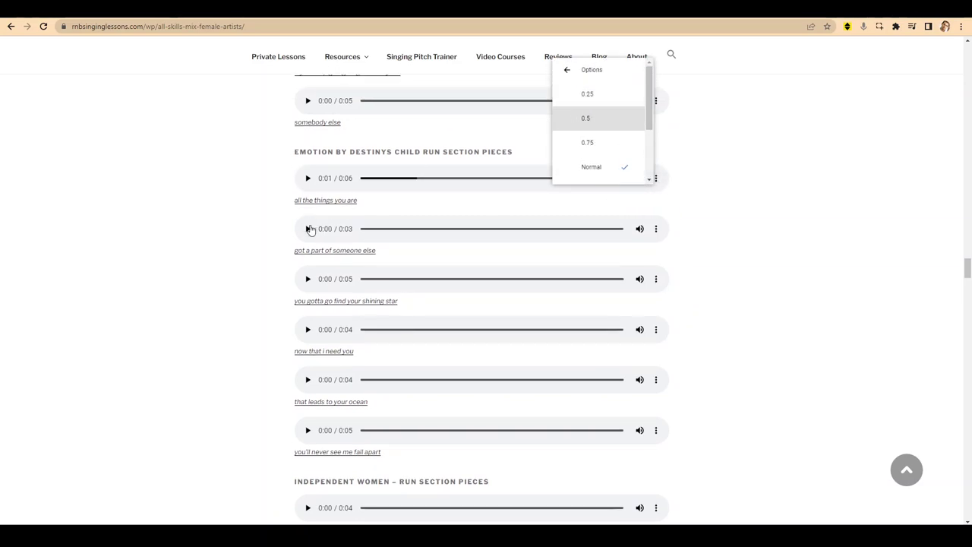
left_click(330, 202)
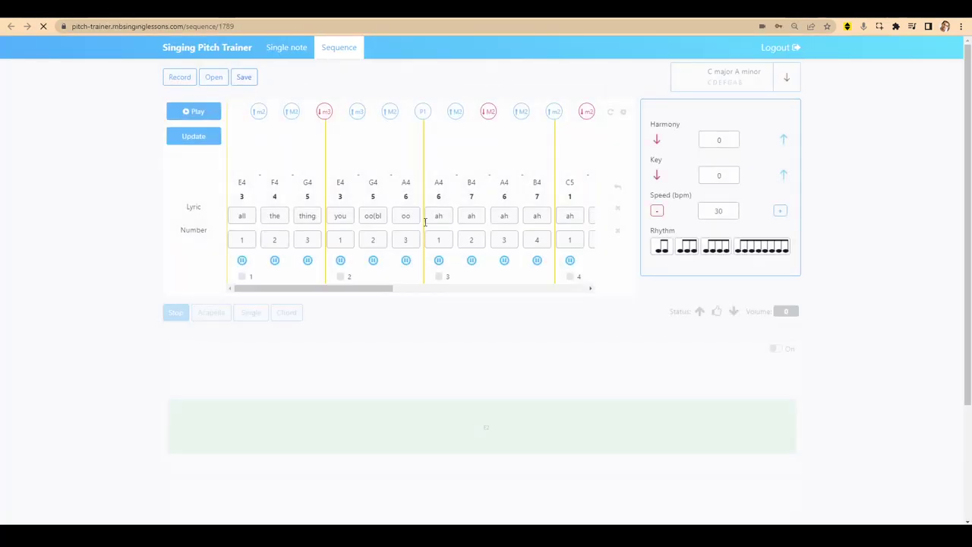
Try sections 8 and 2, leave only section 1 (E4 F4 G4) ticked, and return to the lessons
left_click_drag(279, 289, 507, 291)
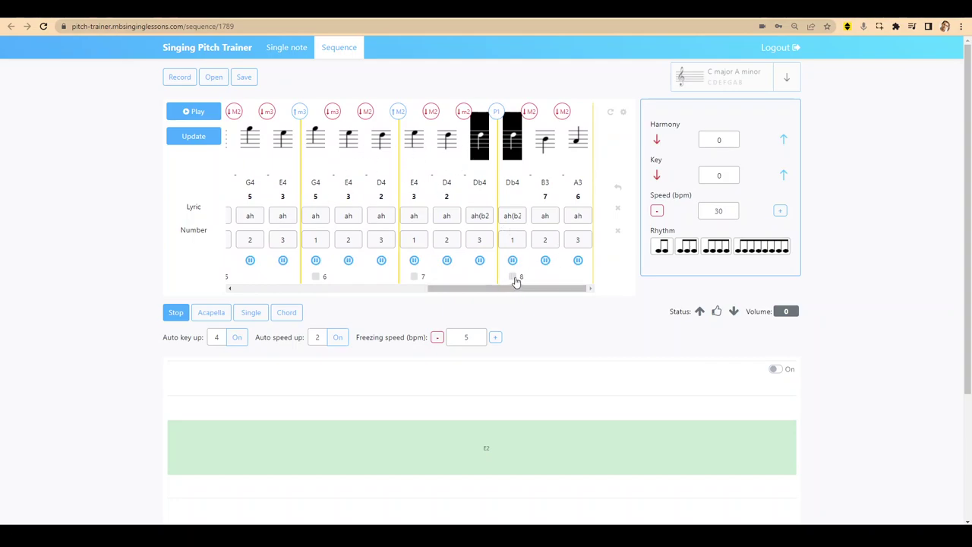
left_click(513, 277)
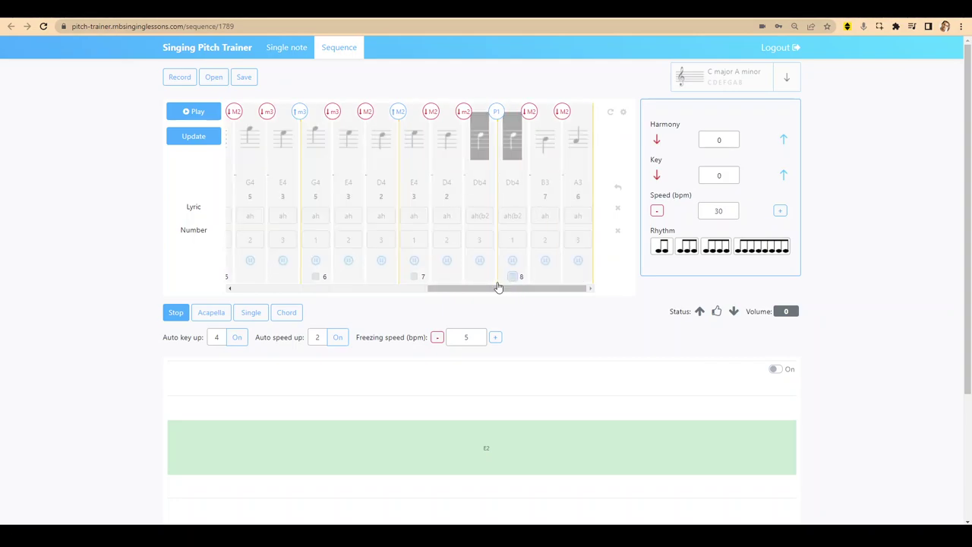
left_click_drag(497, 286, 264, 285)
left_click(342, 277)
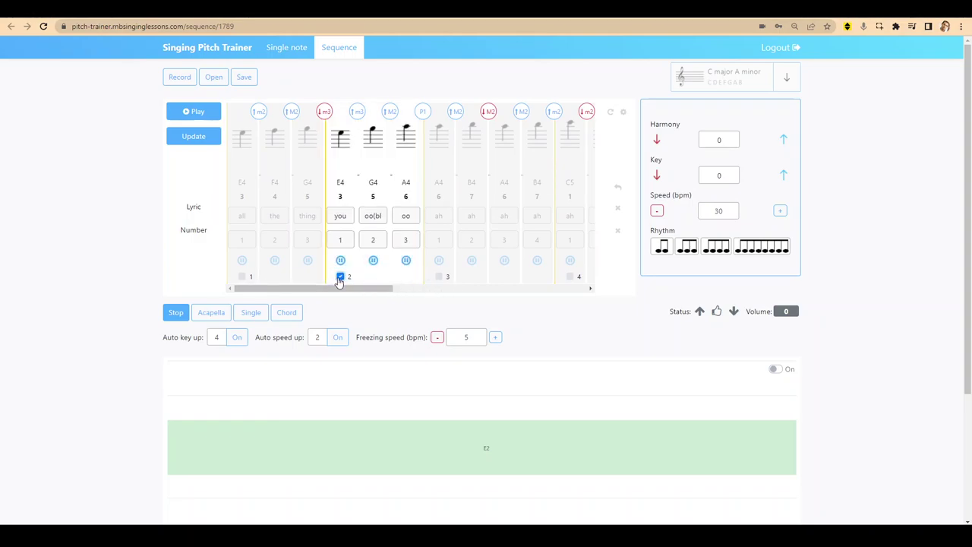
left_click(340, 278)
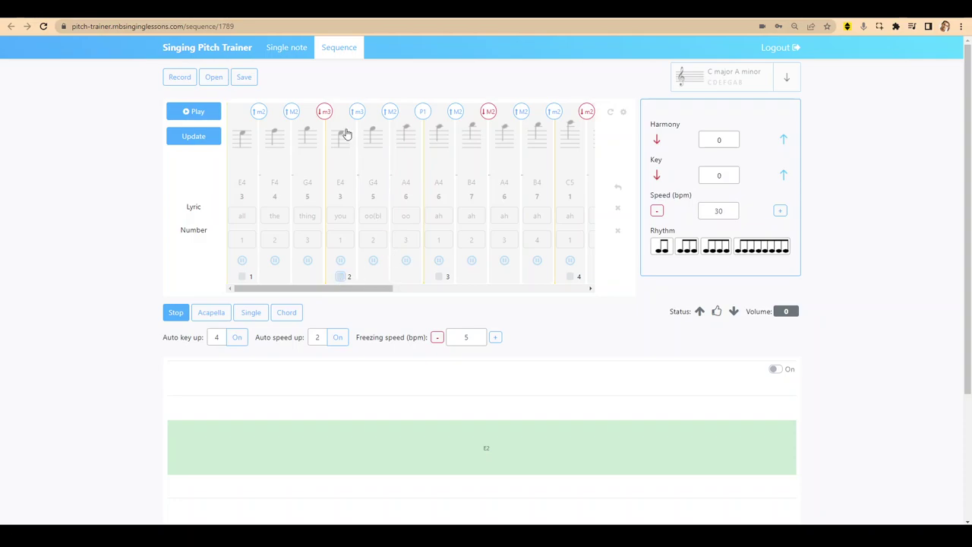
left_click(242, 277)
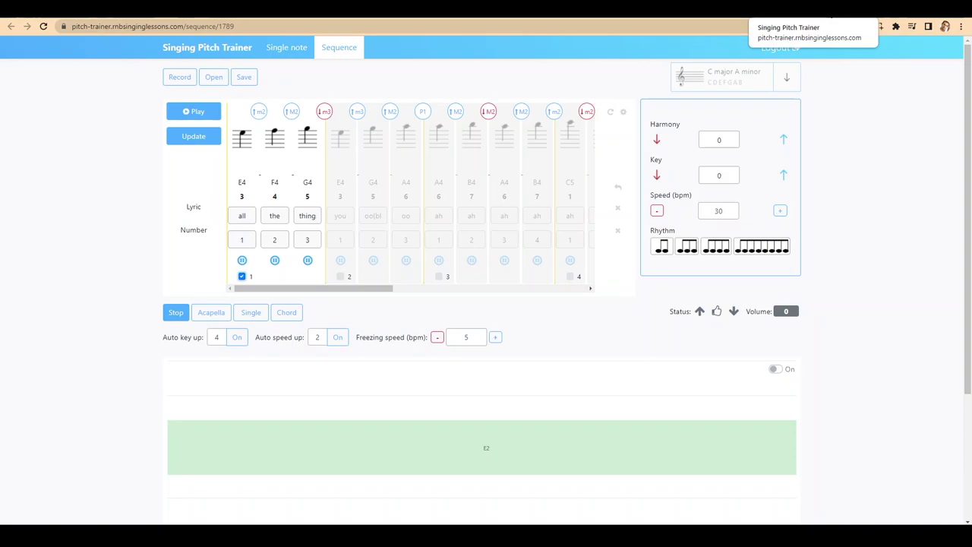
left_click(825, 15)
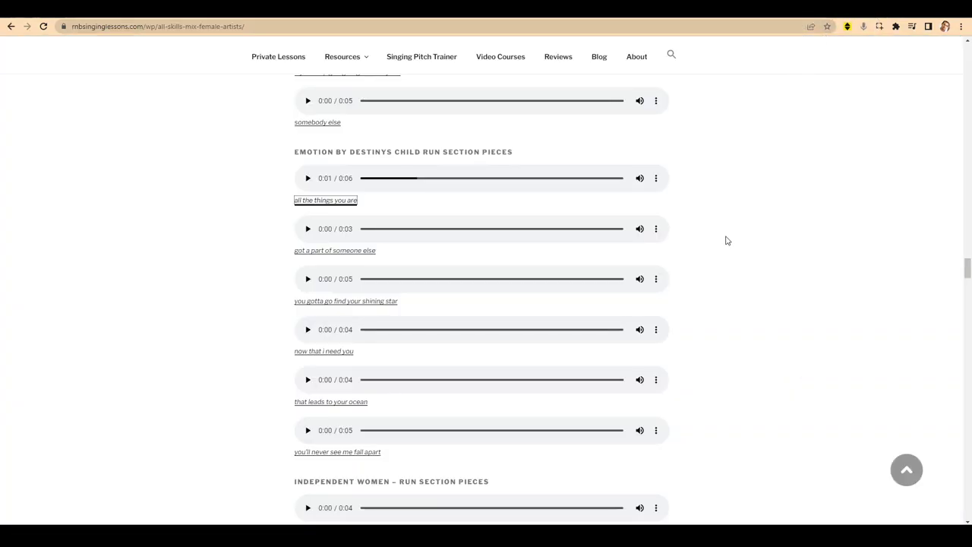
Scroll past the Independent Women, Say My Name and Bills Bills Bills pieces, then back to the Runs clips
scroll(726, 247, "down", 5)
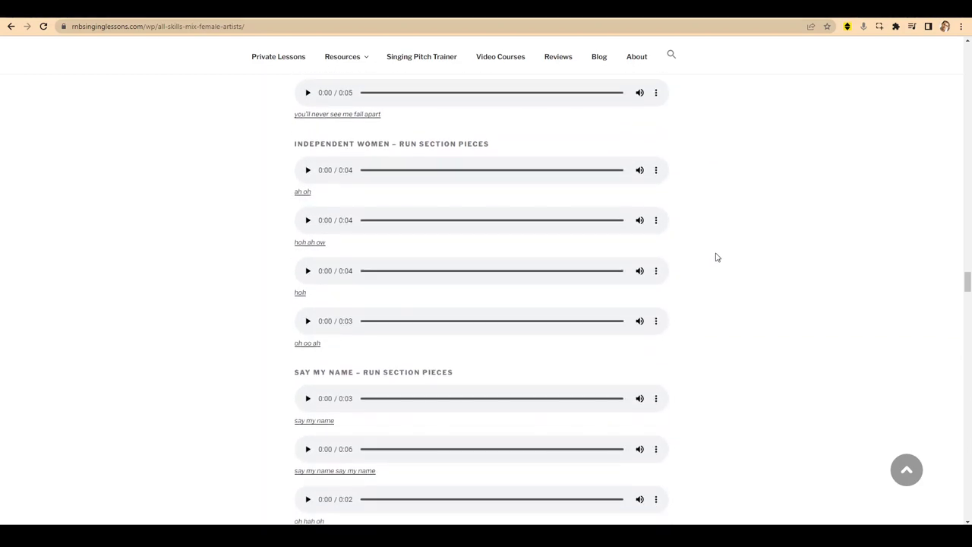
scroll(729, 256, "down", 1)
scroll(764, 275, "down", 1)
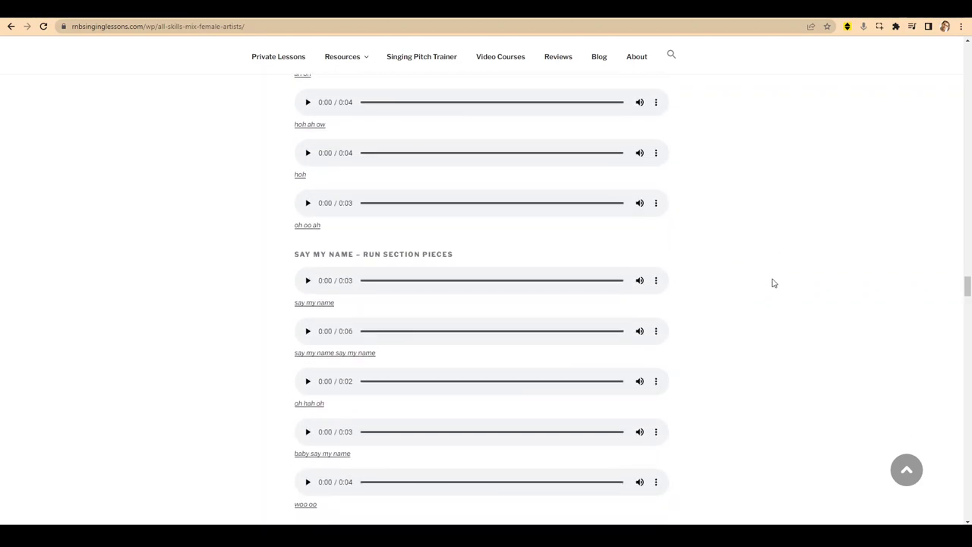
scroll(764, 289, "down", 2)
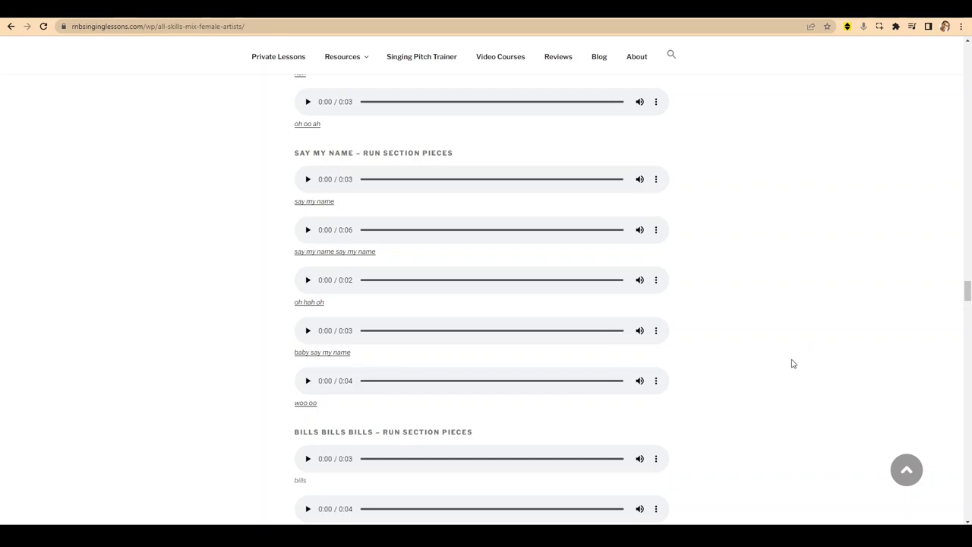
scroll(793, 364, "down", 1)
scroll(425, 238, "up", 1)
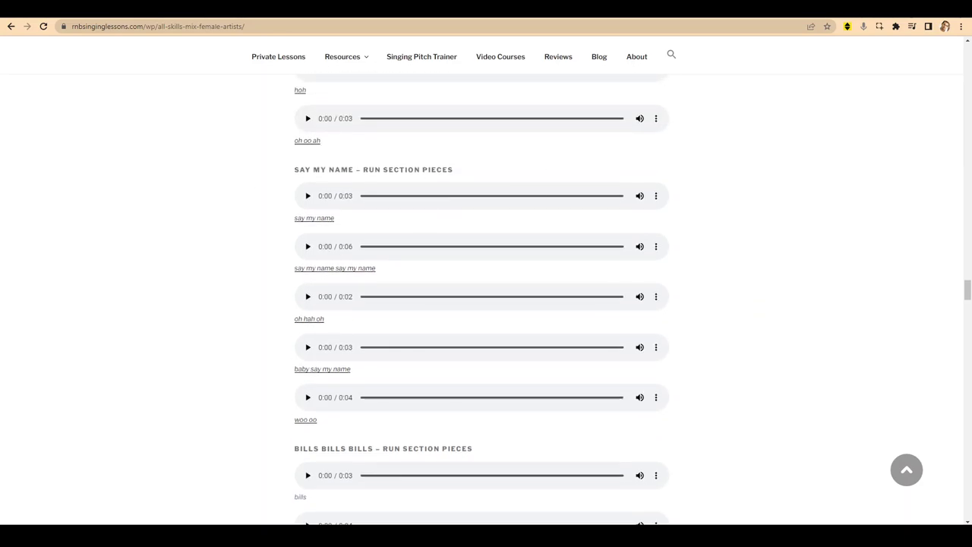
left_click(907, 469)
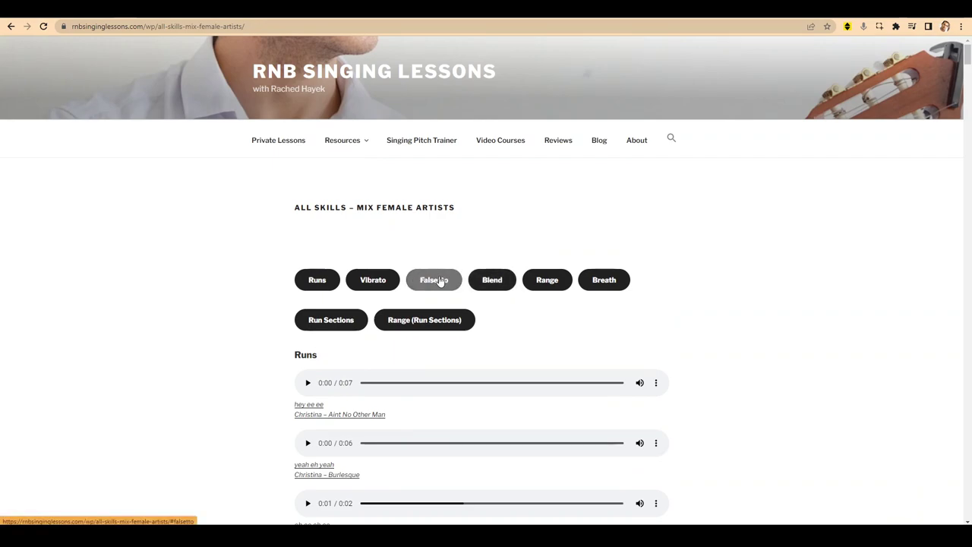
scroll(661, 286, "down", 1)
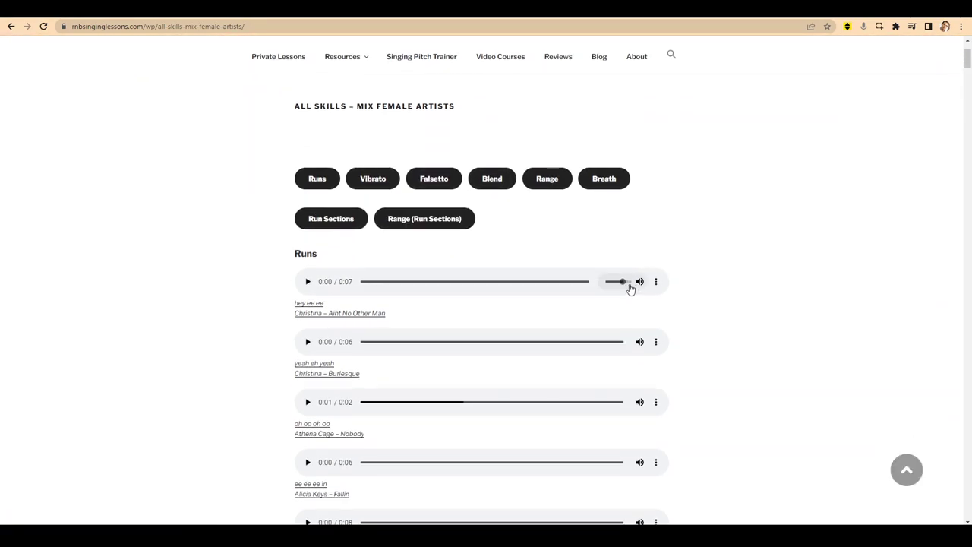
scroll(661, 241, "down", 1)
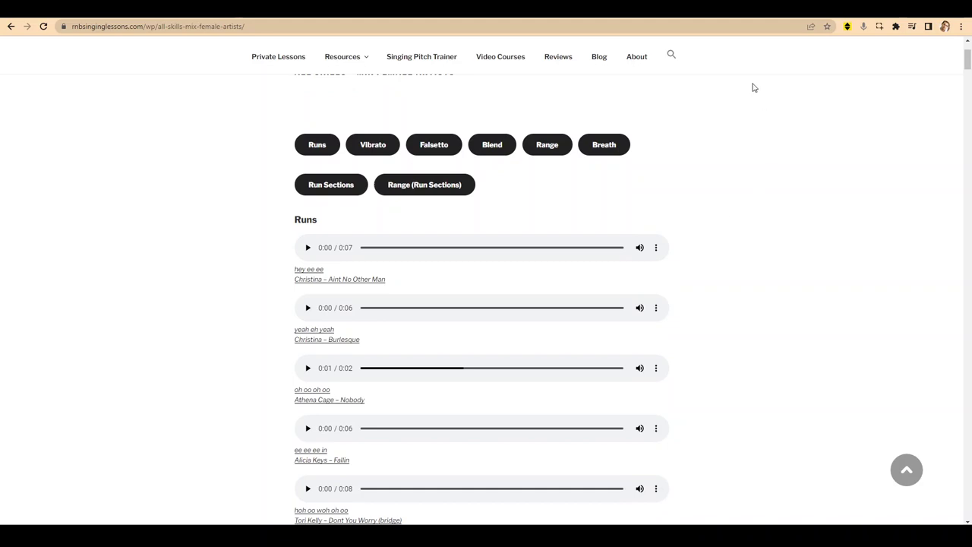